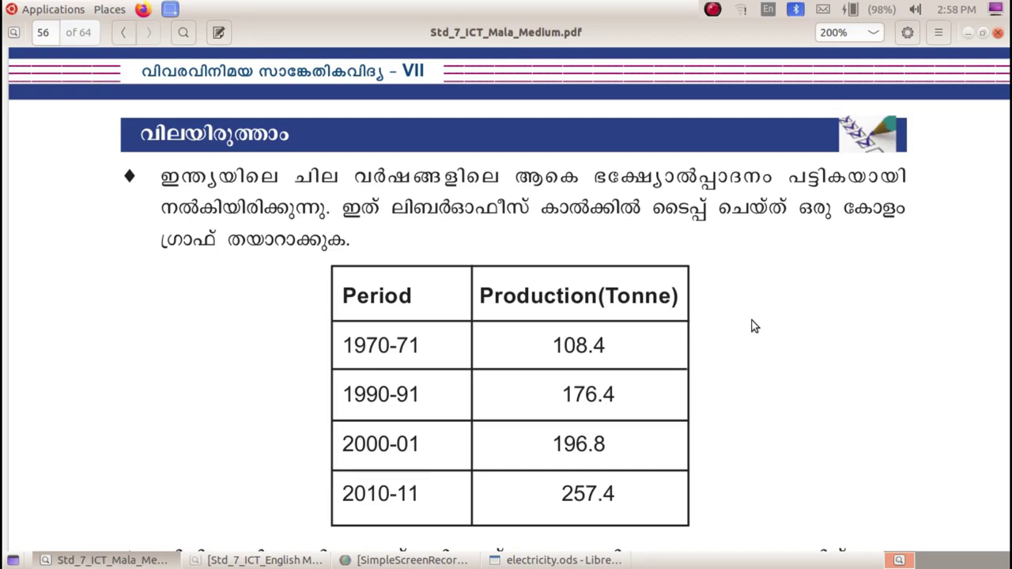
Minimize the textbook PDF, then save and close the electricity.ods workbook.
{"action": "left_click", "coordinate": [968, 34]}
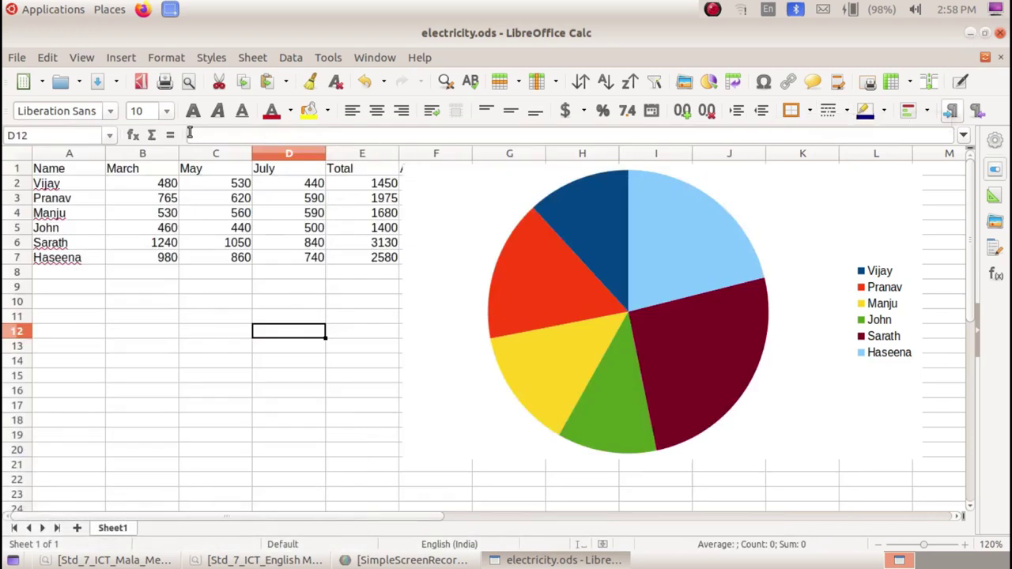
{"action": "left_click", "coordinate": [97, 82]}
{"action": "left_click", "coordinate": [1000, 33]}
Launch a blank LibreOffice Calc sheet from Applications > Office and bring the textbook PDF forward.
{"action": "left_click", "coordinate": [53, 9]}
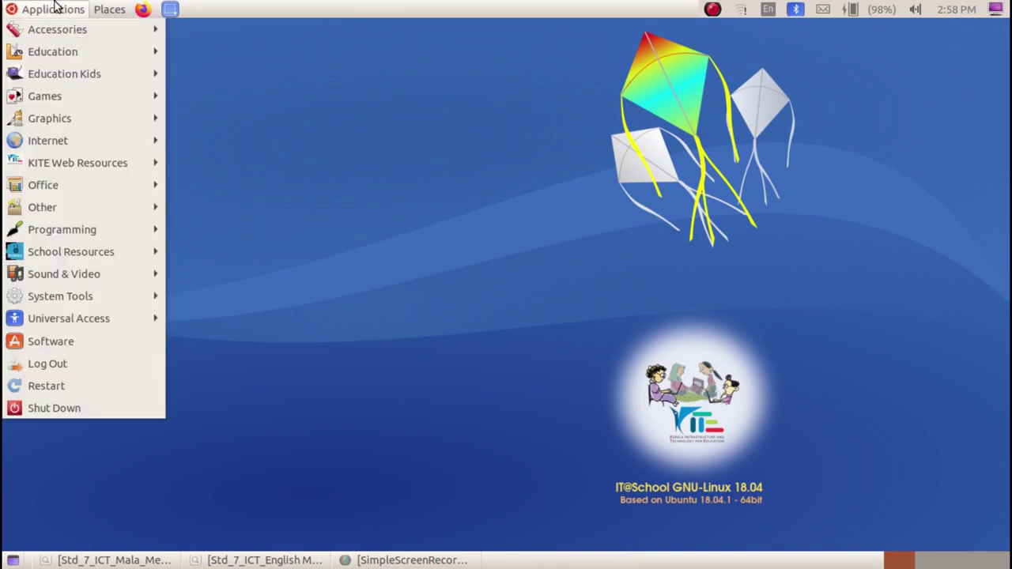
{"action": "mouse_move", "coordinate": [103, 180]}
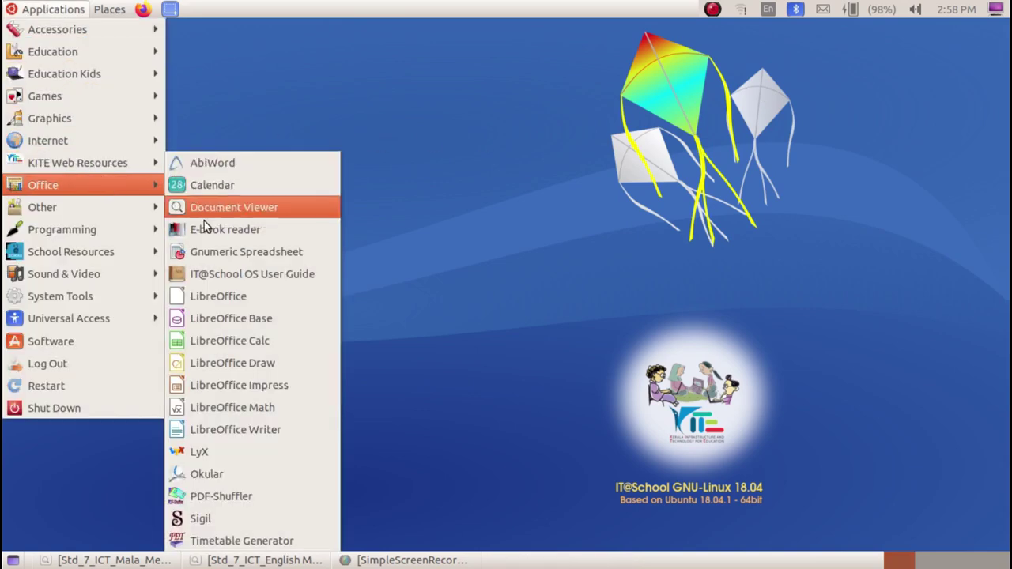
{"action": "left_click", "coordinate": [294, 335]}
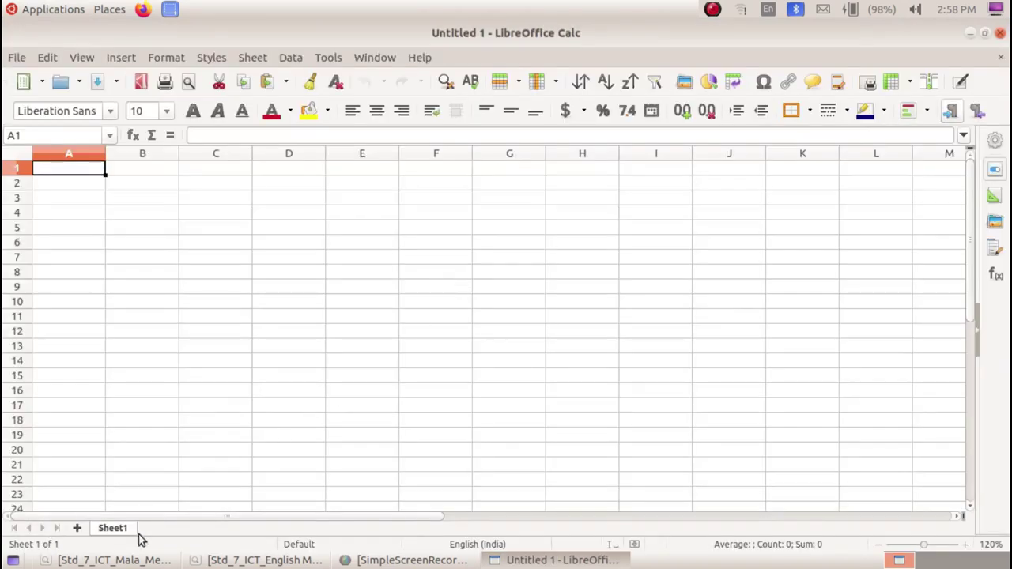
{"action": "left_click", "coordinate": [139, 559]}
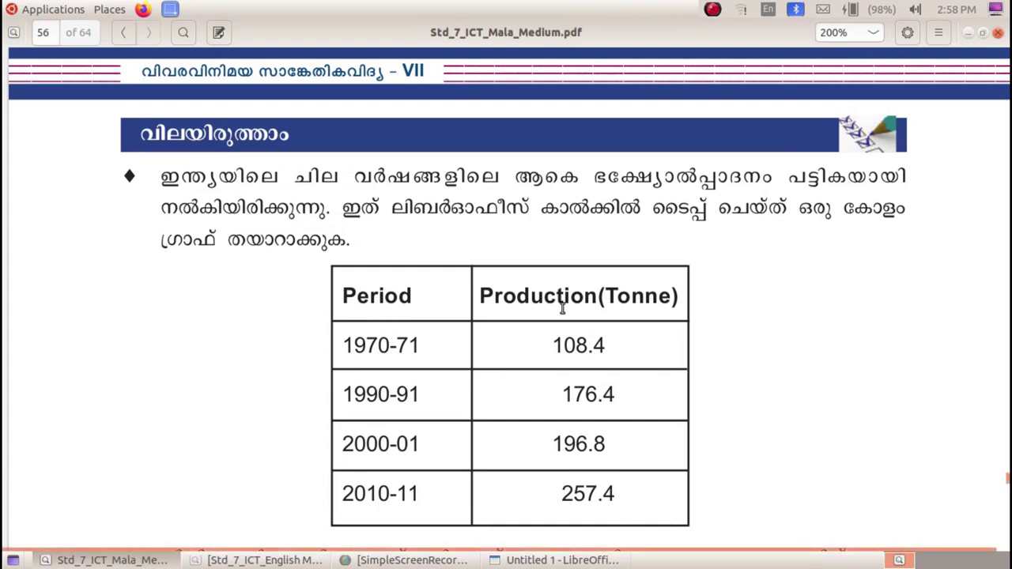
Enter the headers Period in A1 and Production(Tonne) in B1, checking the textbook table.
{"action": "left_click", "coordinate": [538, 559]}
{"action": "type", "text": "Period"}
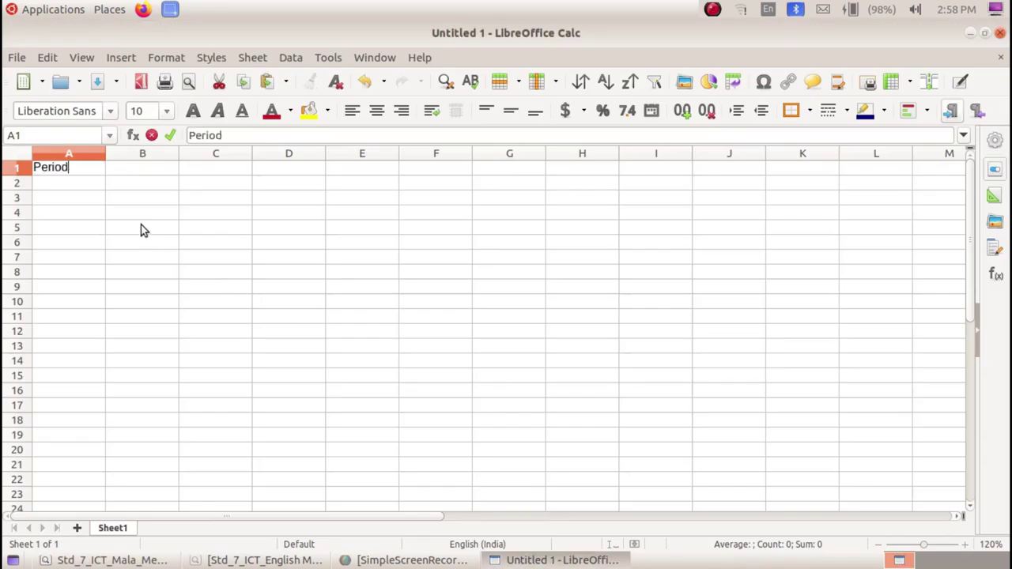
{"action": "key", "text": "Tab"}
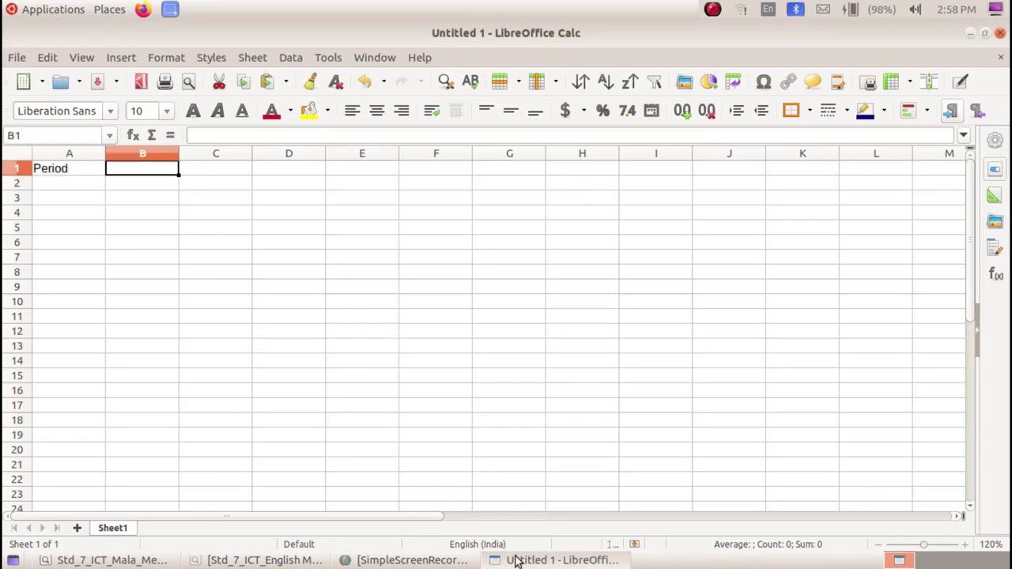
{"action": "left_click", "coordinate": [518, 559]}
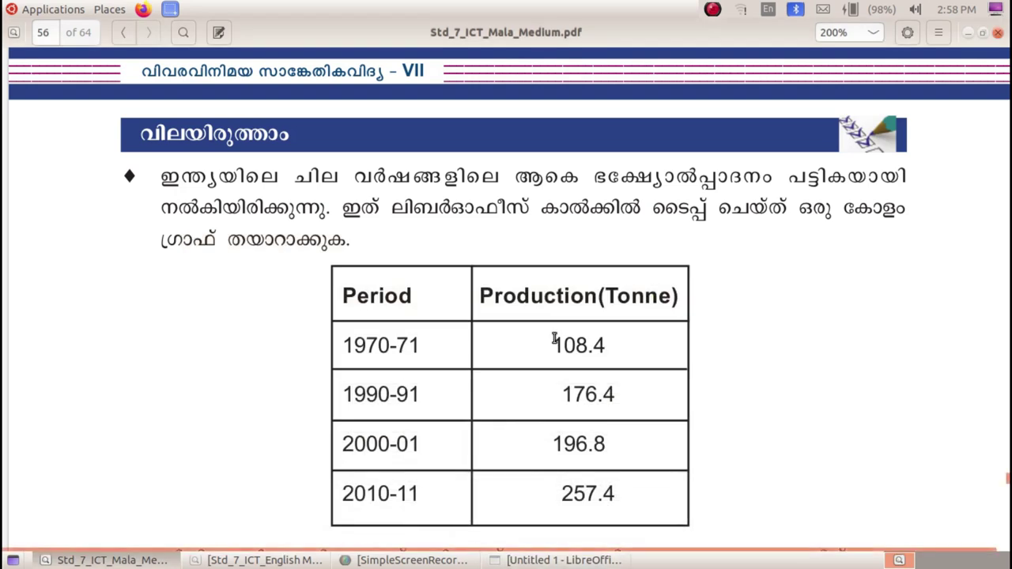
{"action": "left_click", "coordinate": [543, 561]}
{"action": "type", "text": "P"}
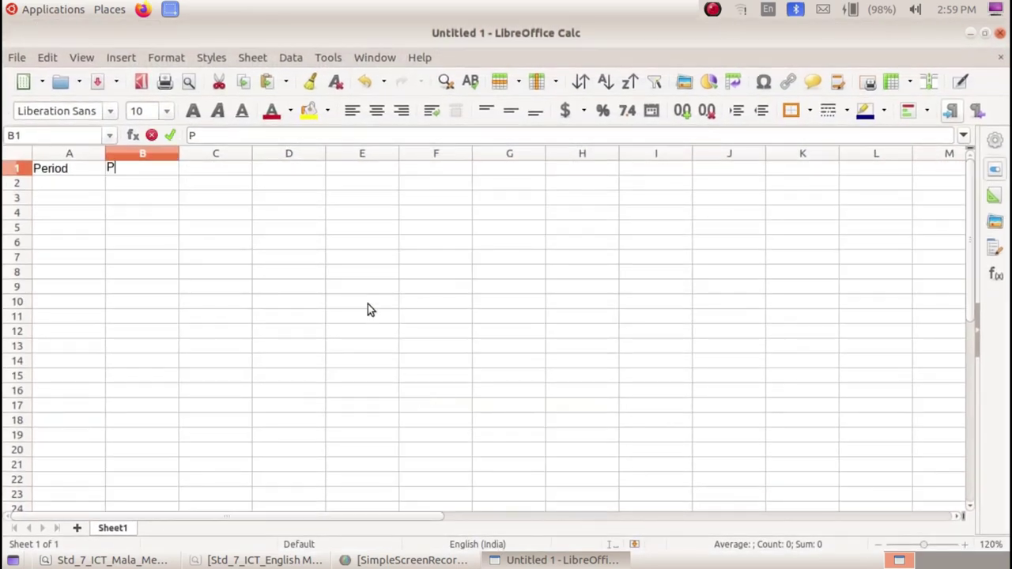
{"action": "type", "text": "roduction"}
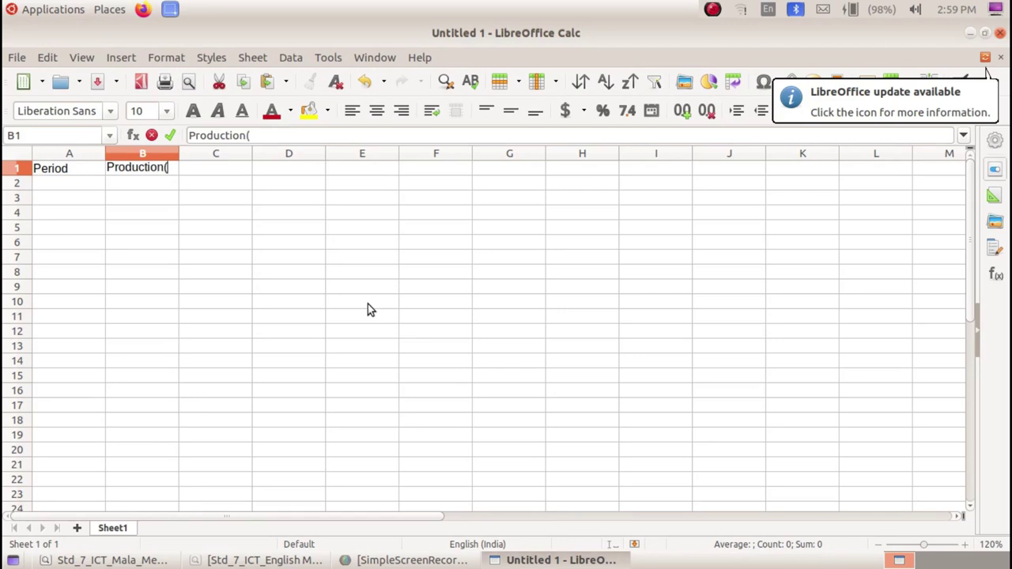
{"action": "type", "text": "("}
{"action": "left_click", "coordinate": [540, 561]}
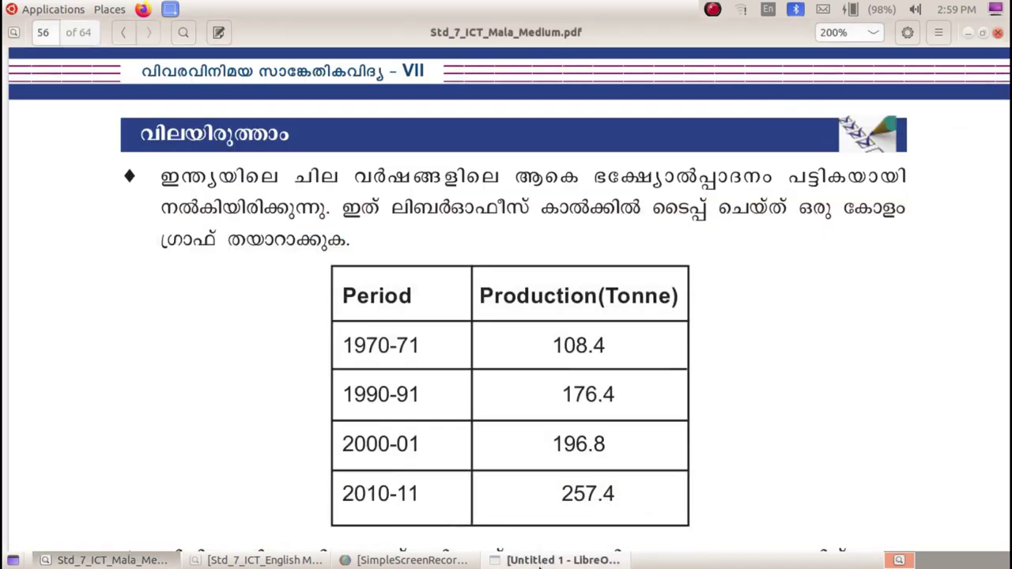
{"action": "left_click", "coordinate": [540, 559]}
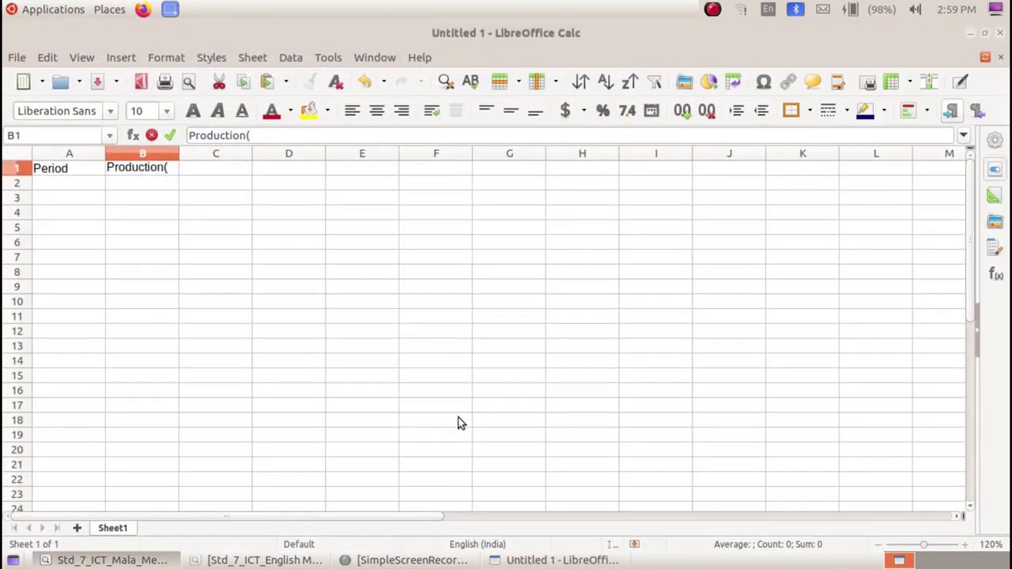
{"action": "left_click", "coordinate": [168, 167]}
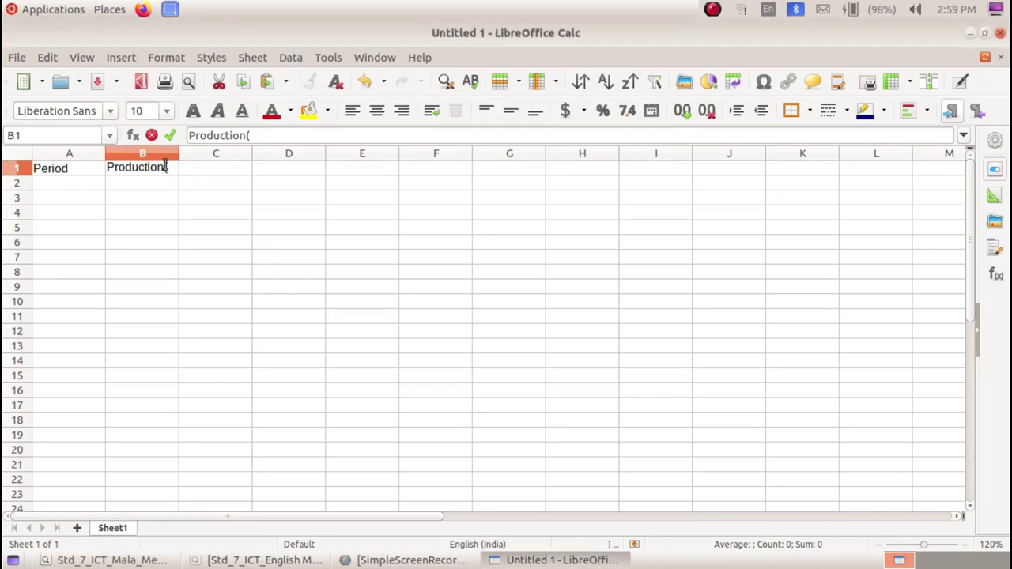
{"action": "type", "text": "Tonne)"}
{"action": "key", "text": "Return"}
Widen column B so the Production(Tonne) header fits.
{"action": "left_click", "coordinate": [166, 173]}
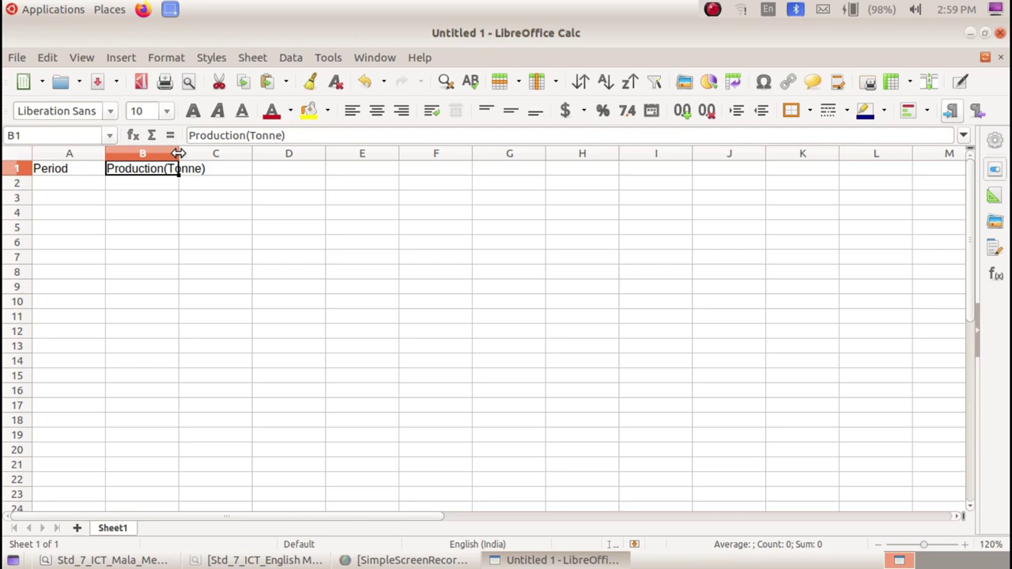
{"action": "left_click_drag", "start_coordinate": [179, 152], "coordinate": [208, 153]}
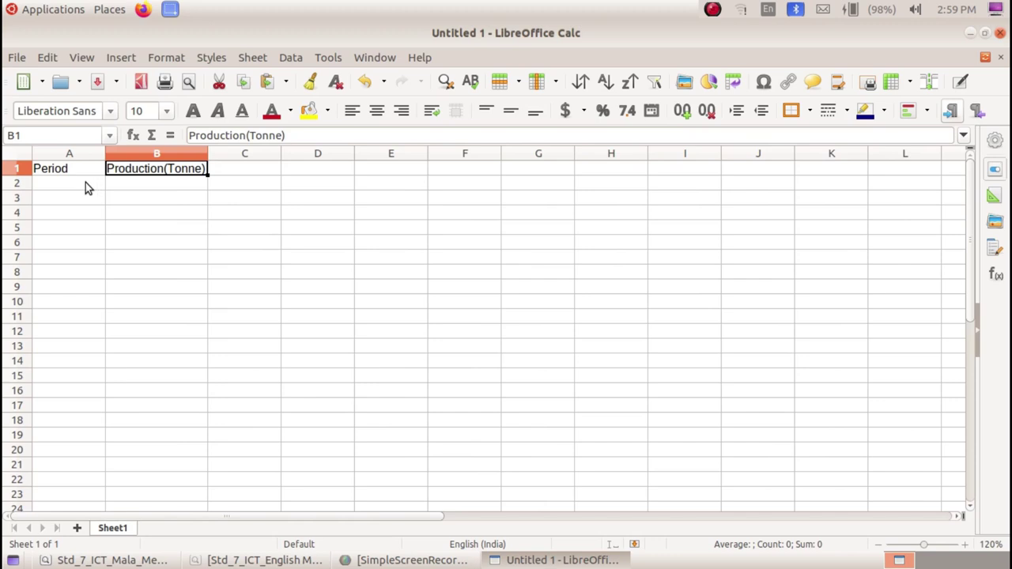
{"action": "left_click", "coordinate": [87, 188]}
Enter period 1970-71 with production 108.4 in row 2, reading values from the textbook.
{"action": "left_click", "coordinate": [532, 561]}
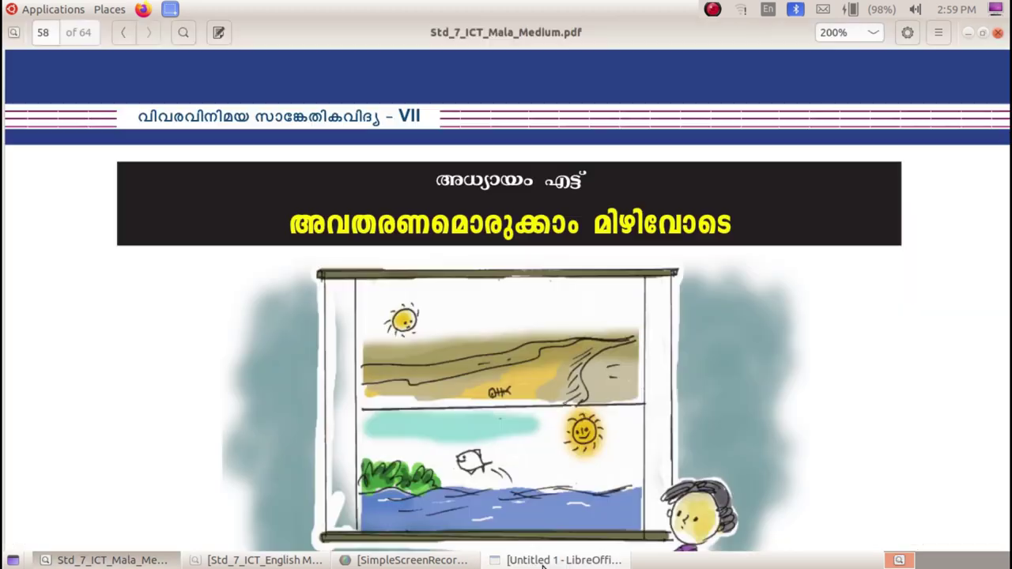
{"action": "left_click", "coordinate": [133, 561]}
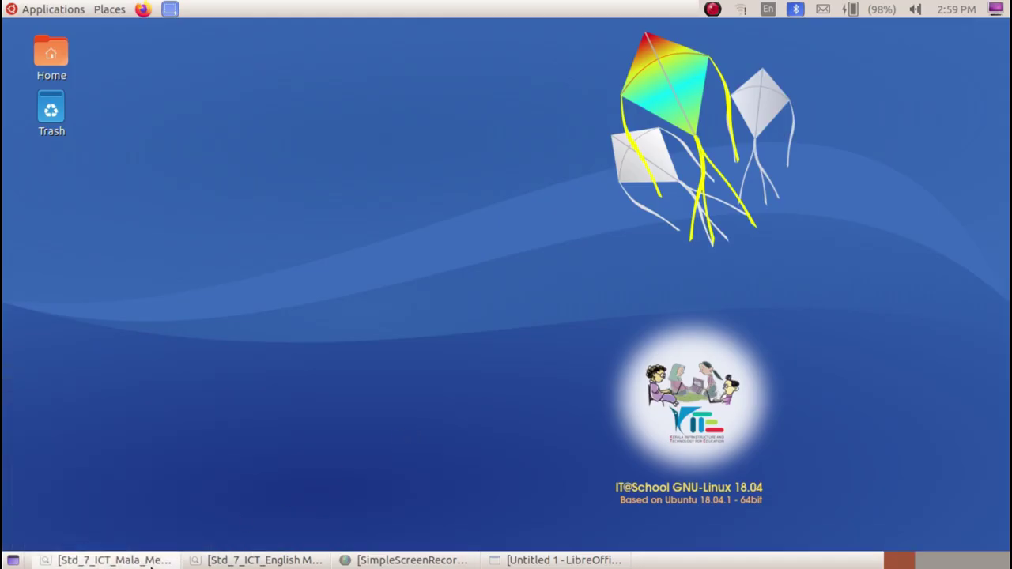
{"action": "left_click", "coordinate": [111, 560]}
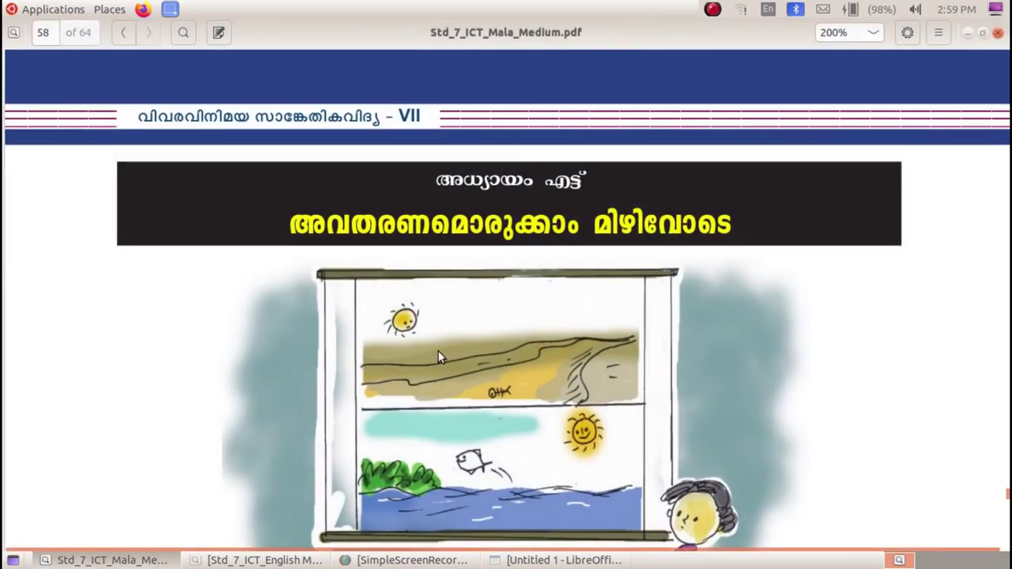
{"action": "scroll", "coordinate": [438, 351], "scroll_direction": "up", "scroll_amount": 20}
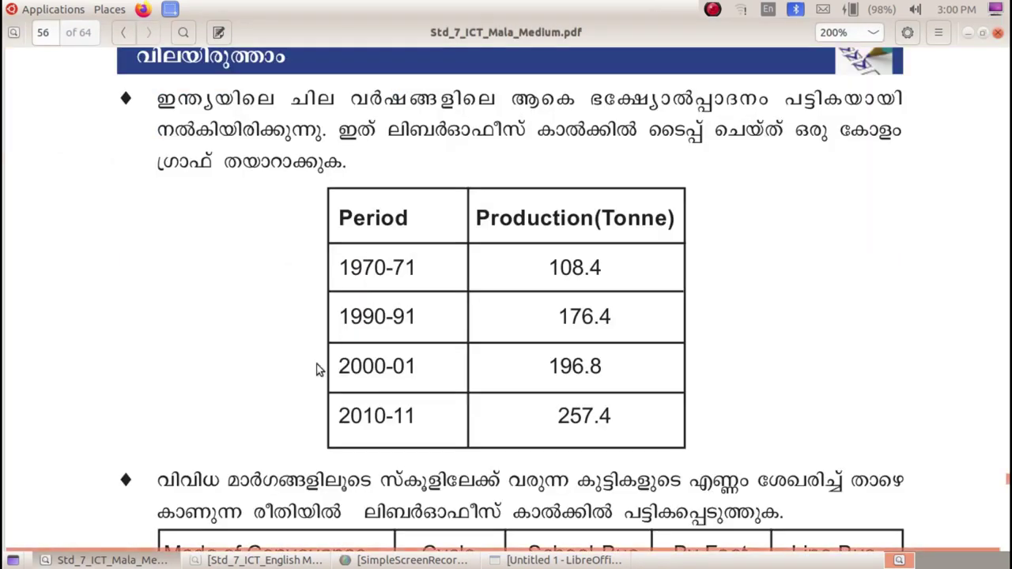
{"action": "left_click", "coordinate": [549, 559]}
{"action": "type", "text": "1970-71"}
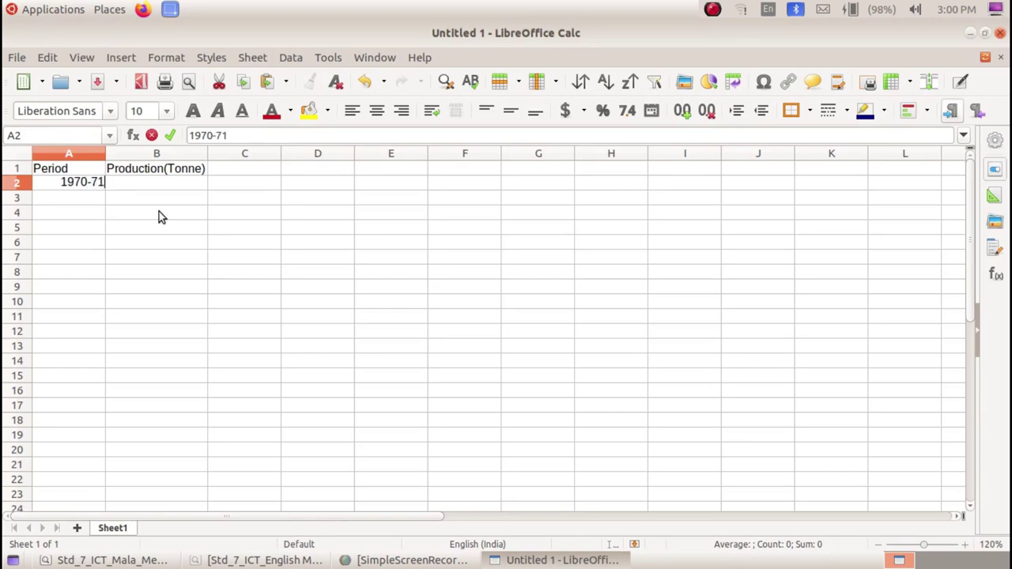
{"action": "key", "text": "Tab"}
{"action": "left_click", "coordinate": [576, 560]}
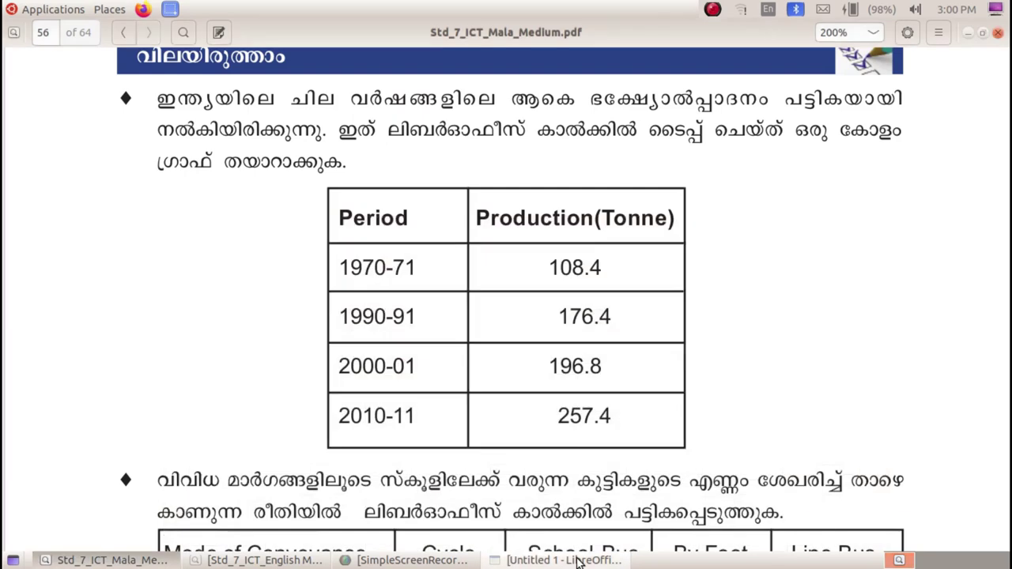
{"action": "left_click", "coordinate": [576, 561]}
{"action": "type", "text": "108."}
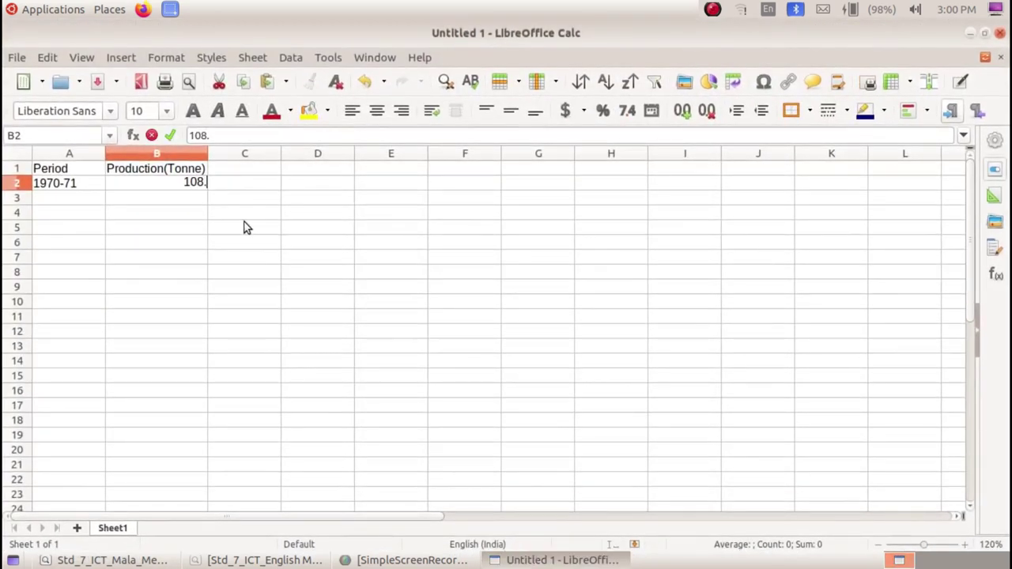
{"action": "type", "text": "4"}
{"action": "key", "text": "Return"}
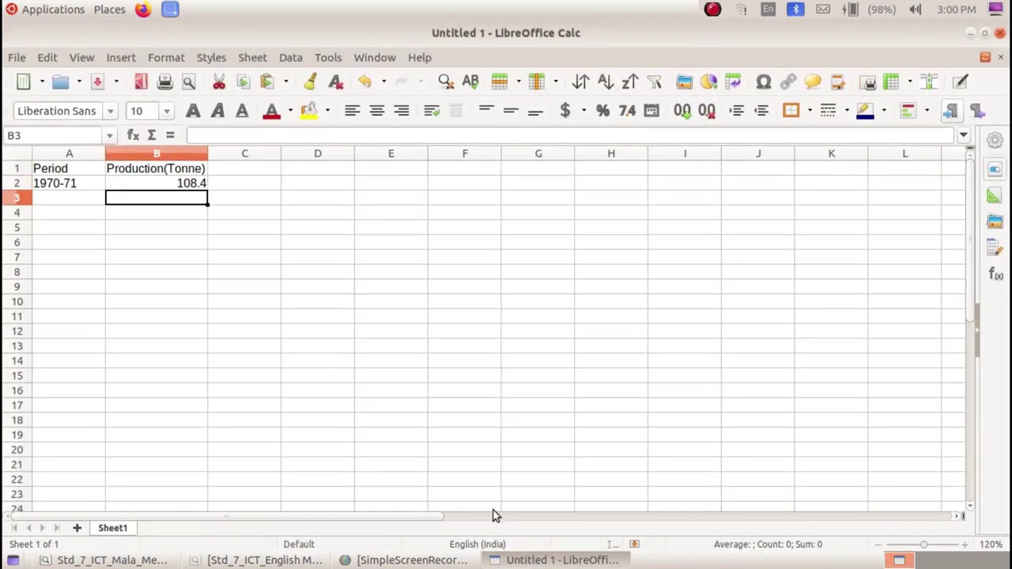
Add period 1990-91 and the 2010-11 figure 257.4, then verify against the PDF table.
{"action": "left_click", "coordinate": [506, 560]}
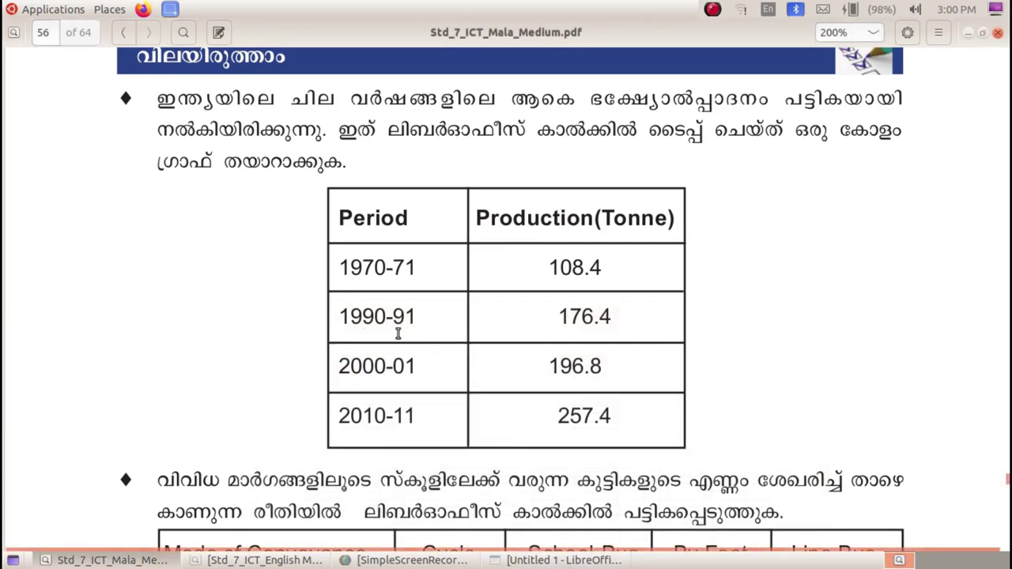
{"action": "left_click", "coordinate": [554, 560]}
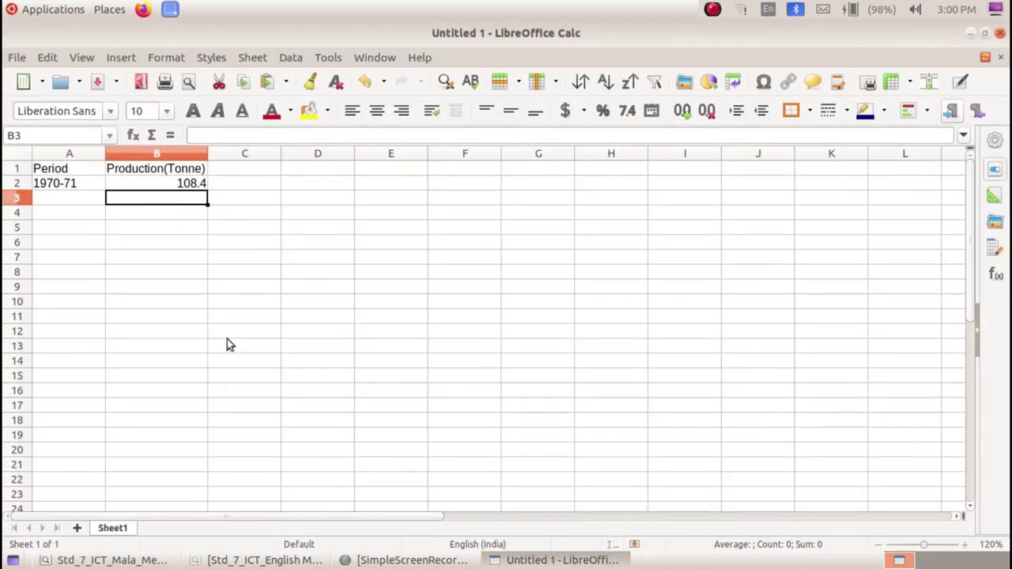
{"action": "left_click", "coordinate": [78, 200]}
{"action": "type", "text": "1990-91"}
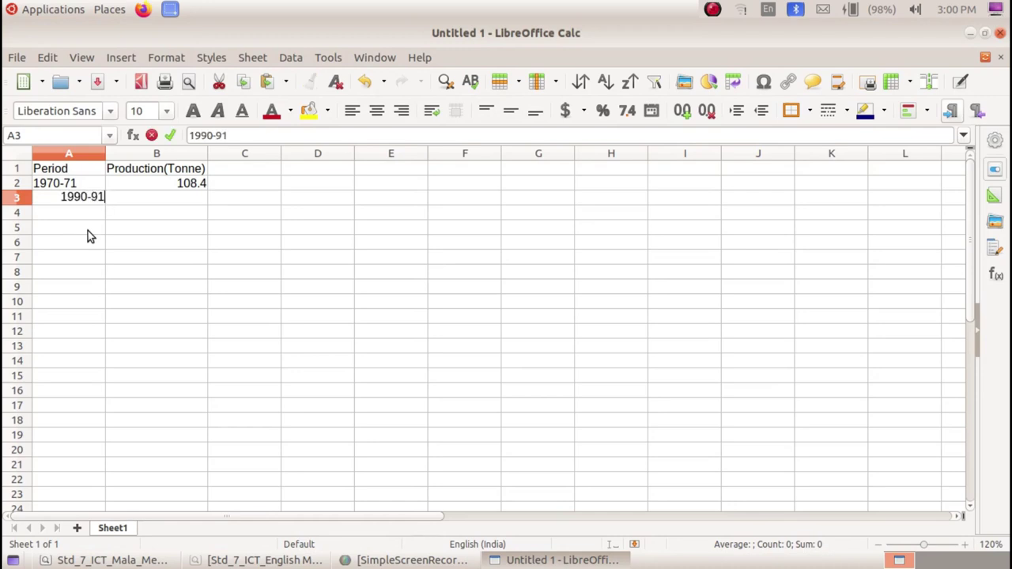
{"action": "left_click", "coordinate": [151, 202]}
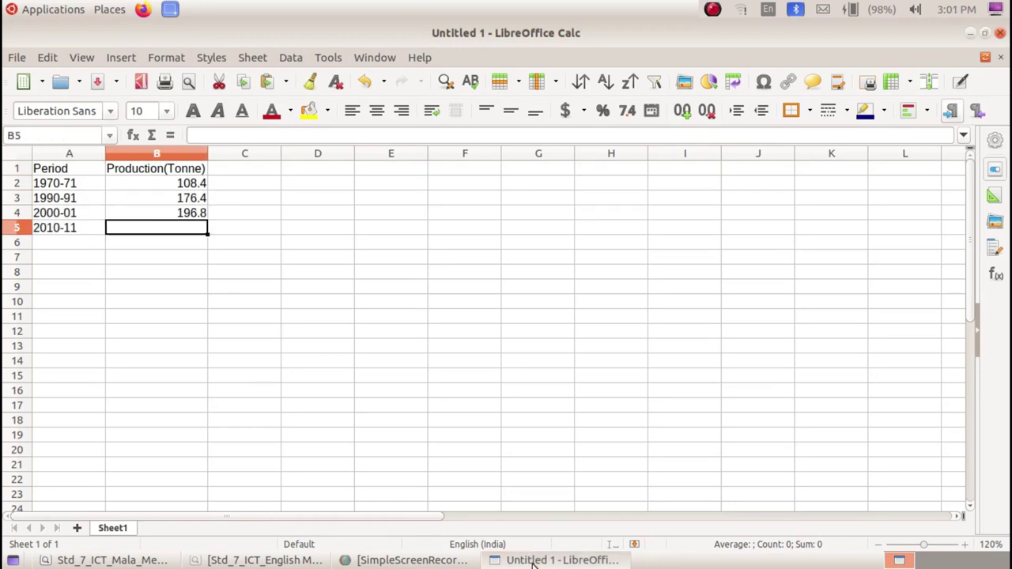
{"action": "left_click", "coordinate": [534, 561]}
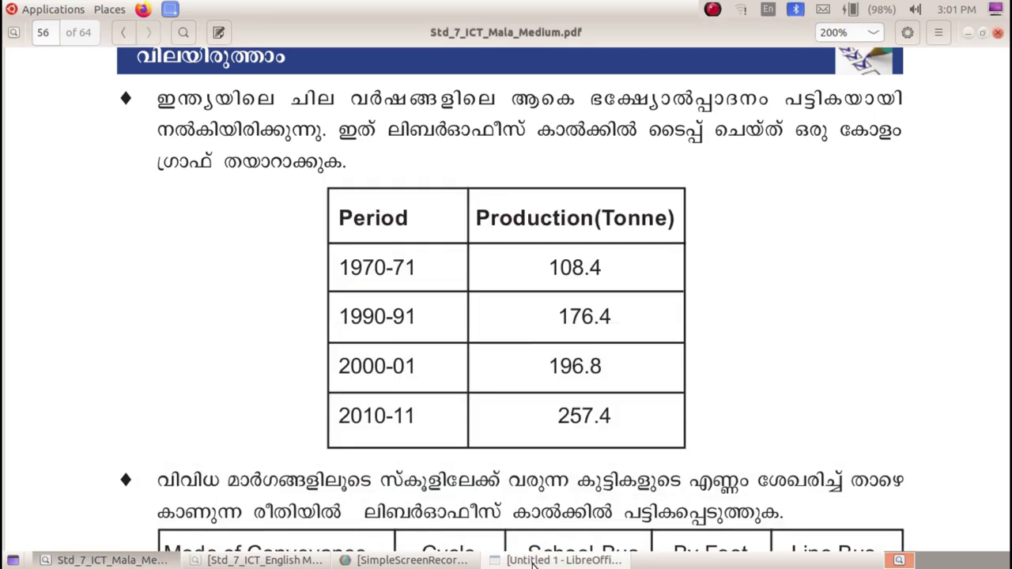
{"action": "left_click", "coordinate": [533, 561]}
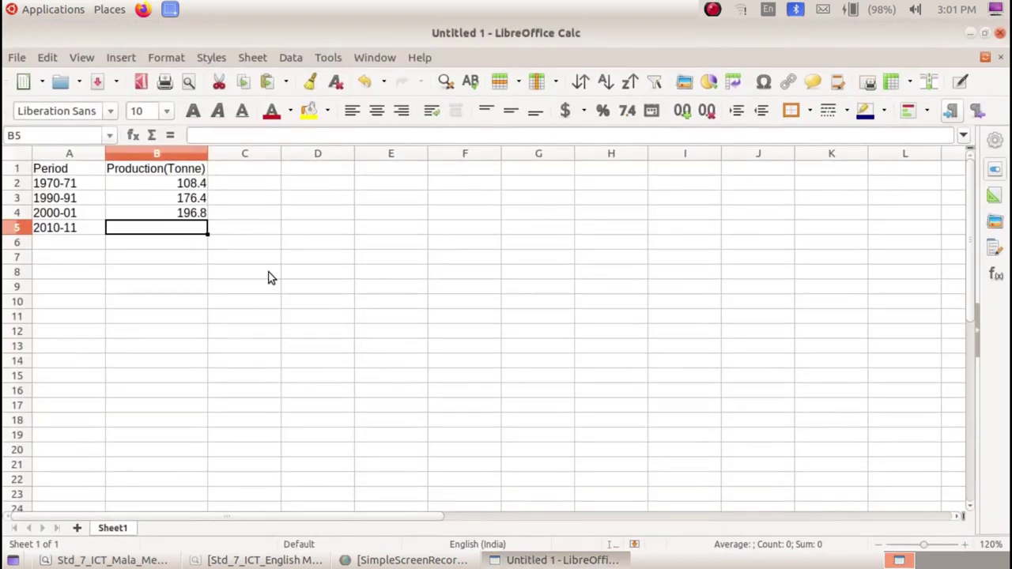
{"action": "type", "text": "257.4"}
{"action": "key", "text": "Return"}
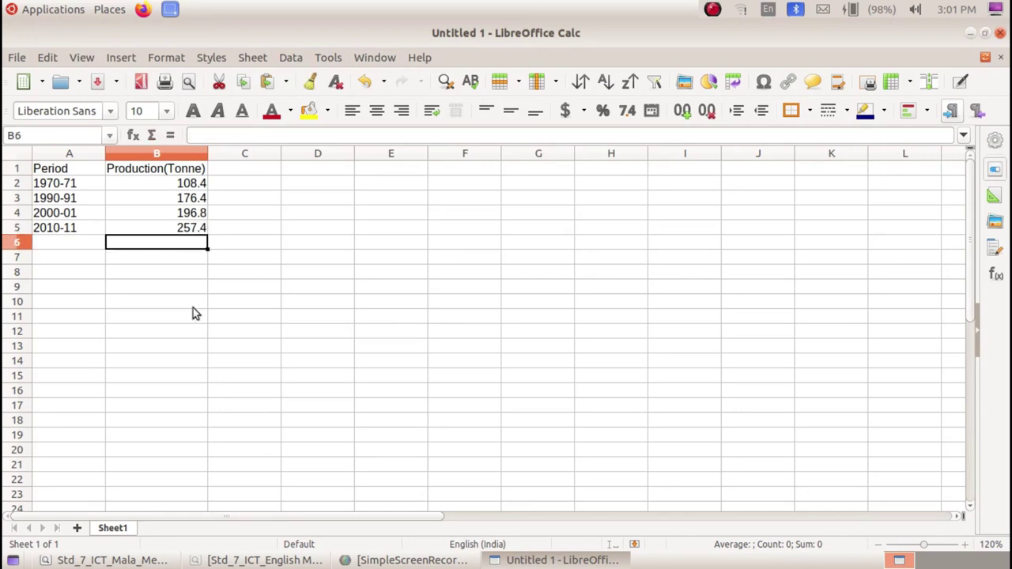
{"action": "left_click", "coordinate": [135, 559]}
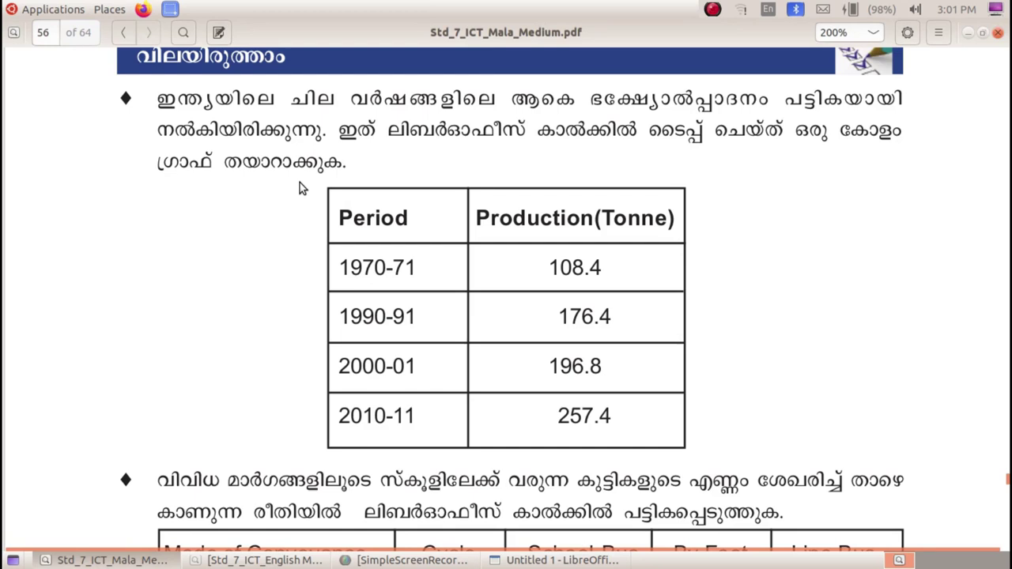
{"action": "key", "text": "alt+Tab"}
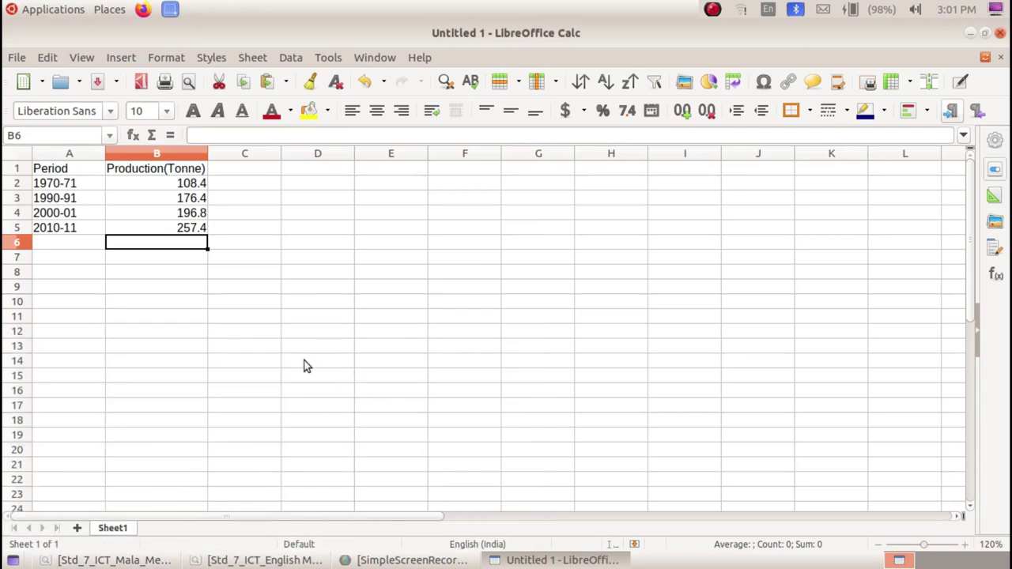
Insert a default column chart from A1:B5 and drag it right of the table.
{"action": "mouse_move", "coordinate": [73, 173]}
{"action": "left_mouse_down"}
{"action": "mouse_move", "coordinate": [166, 212]}
{"action": "mouse_move", "coordinate": [175, 228]}
{"action": "left_mouse_up"}
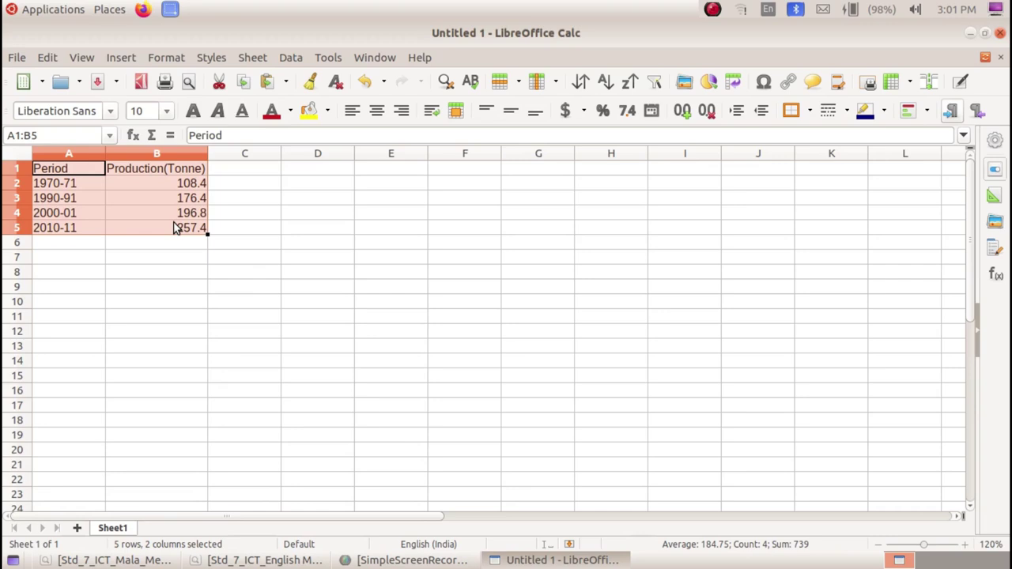
{"action": "left_click", "coordinate": [129, 58]}
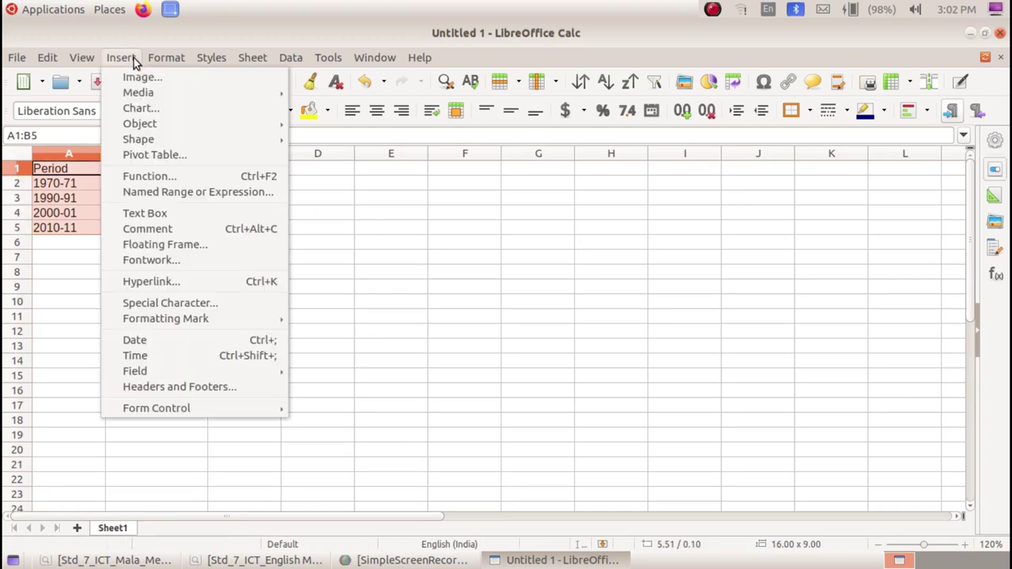
{"action": "left_click", "coordinate": [166, 108]}
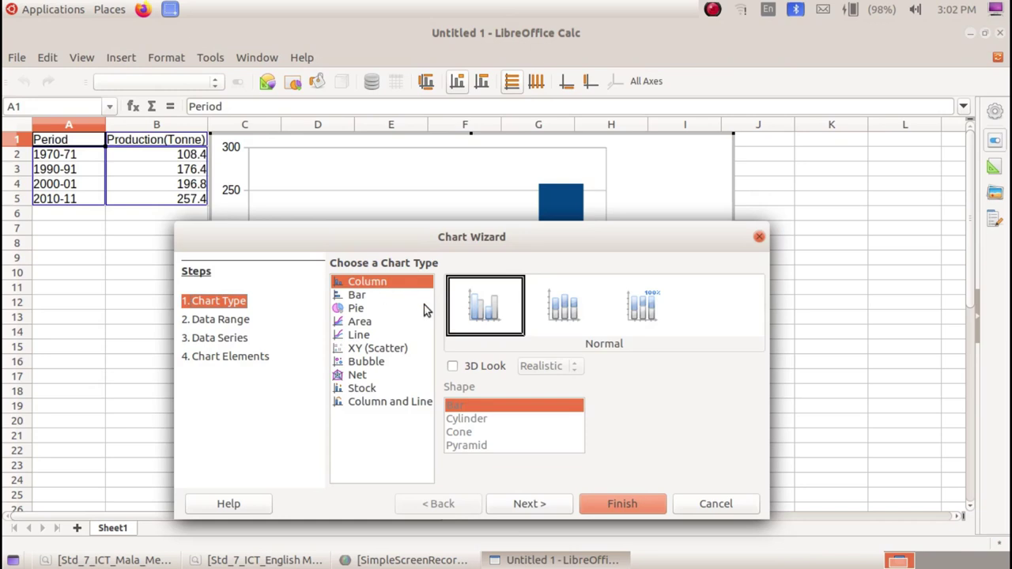
{"action": "left_click", "coordinate": [623, 503]}
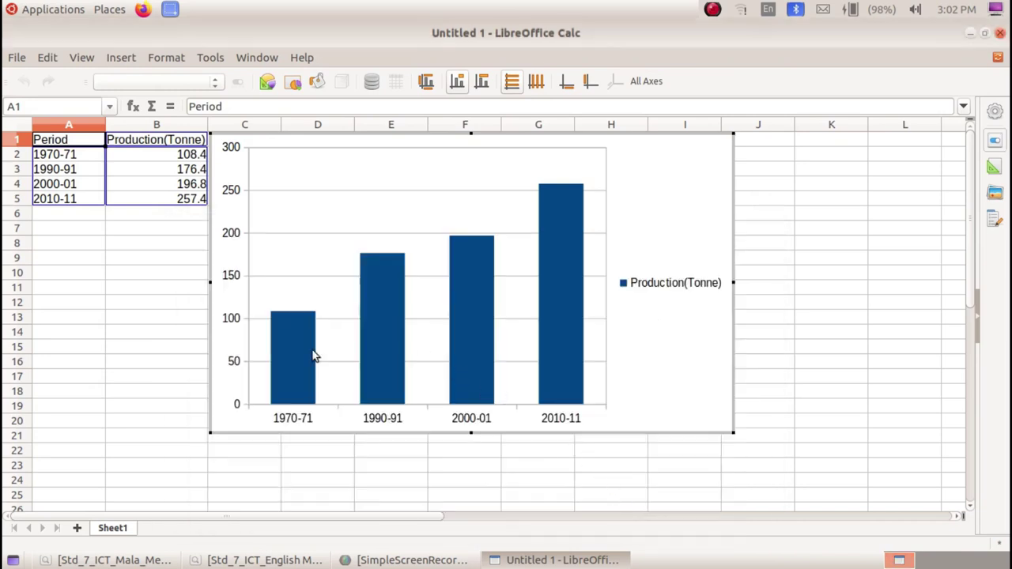
{"action": "left_click", "coordinate": [186, 346]}
{"action": "left_click_drag", "start_coordinate": [313, 304], "coordinate": [422, 309]}
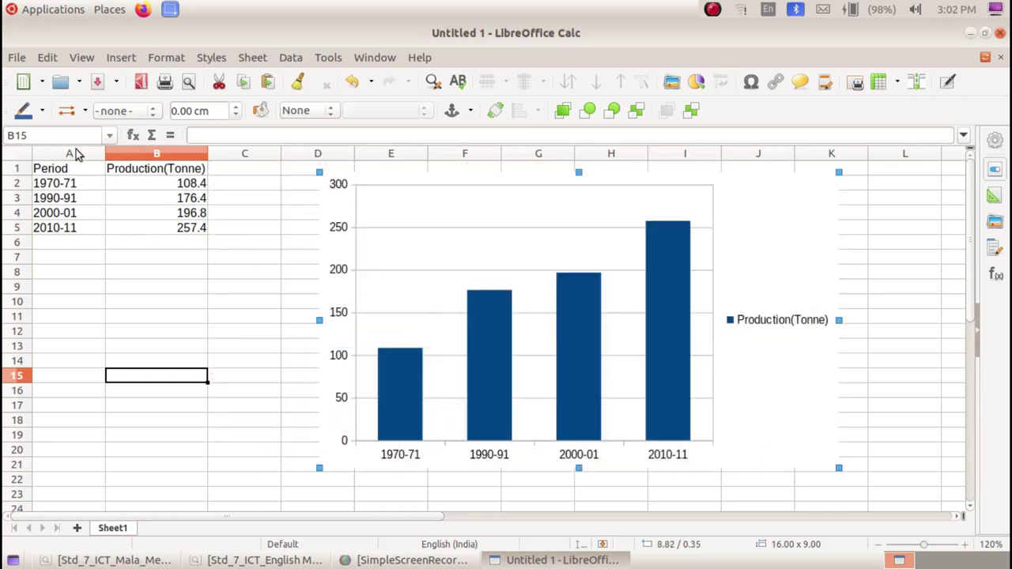
Save the workbook under the name production in the home folder's Students_Works_7 directory.
{"action": "left_click", "coordinate": [23, 60]}
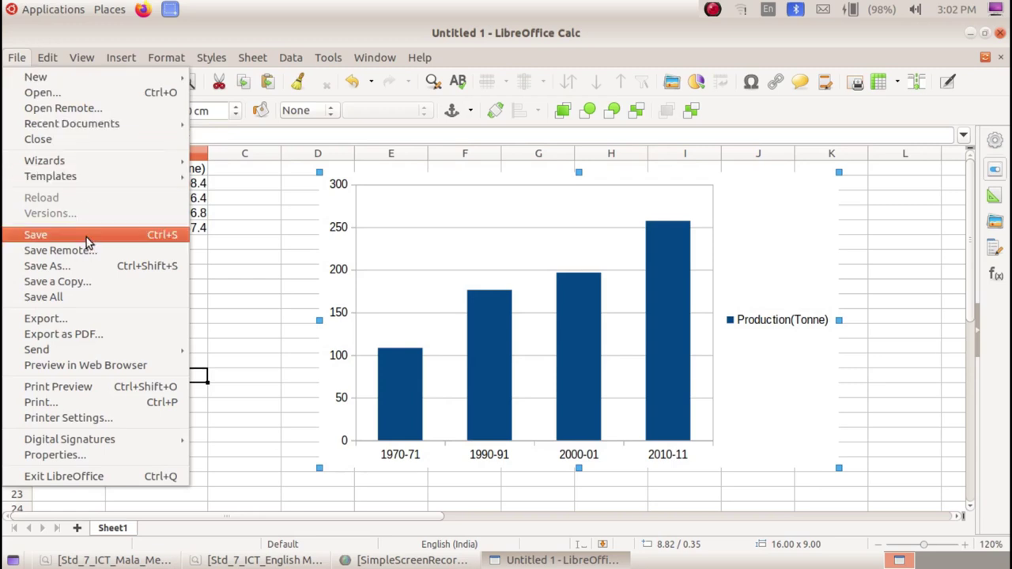
{"action": "left_click", "coordinate": [86, 235]}
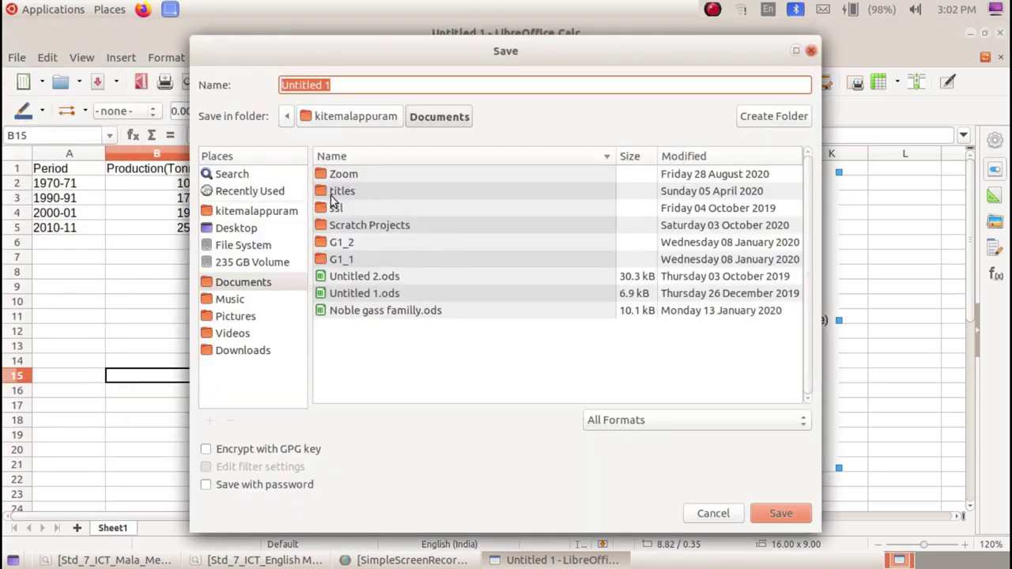
{"action": "left_click", "coordinate": [289, 213]}
{"action": "scroll", "coordinate": [405, 276], "scroll_direction": "down", "scroll_amount": 3}
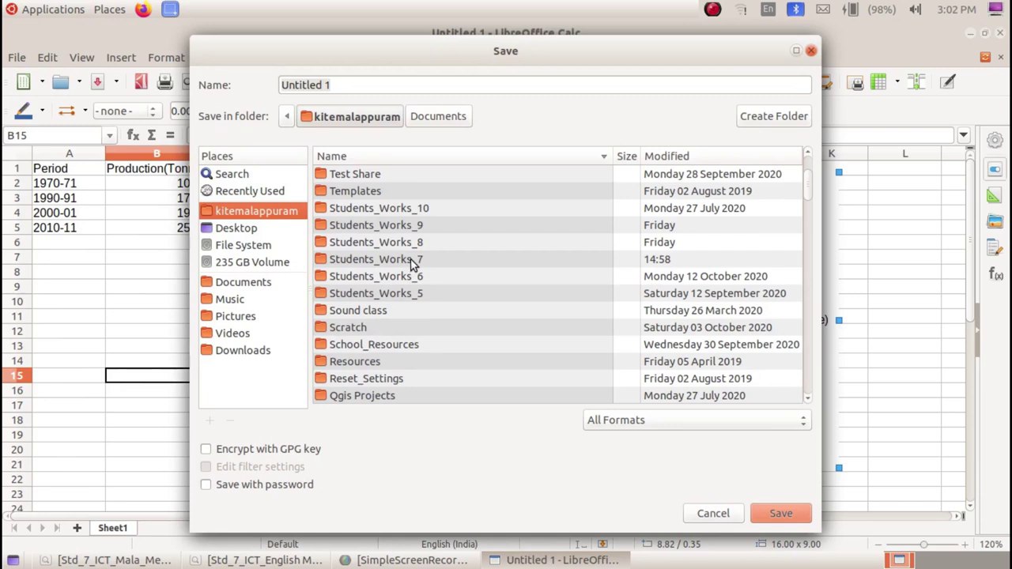
{"action": "double_click", "coordinate": [412, 261]}
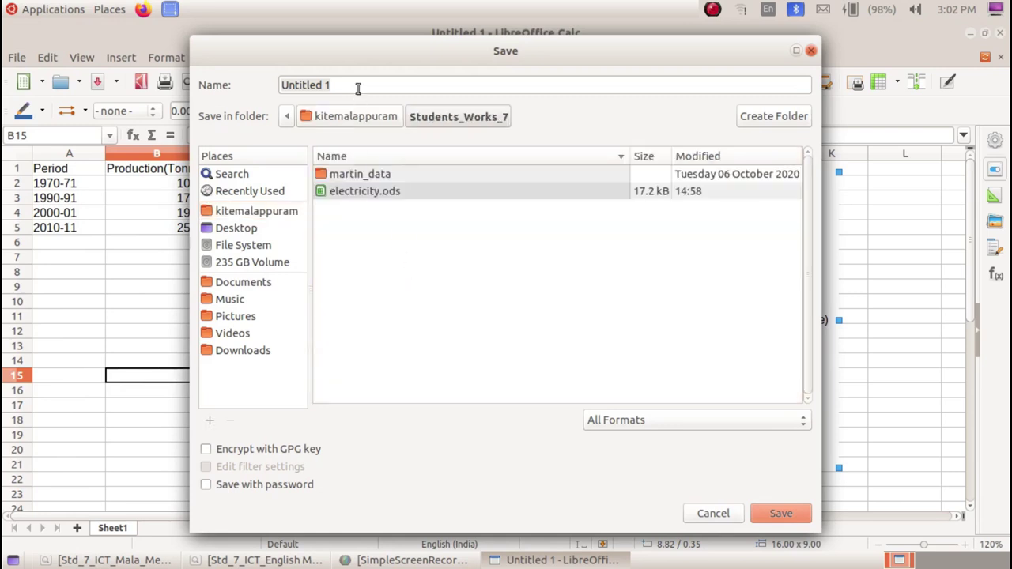
{"action": "triple_click", "coordinate": [287, 86]}
{"action": "type", "text": "production"}
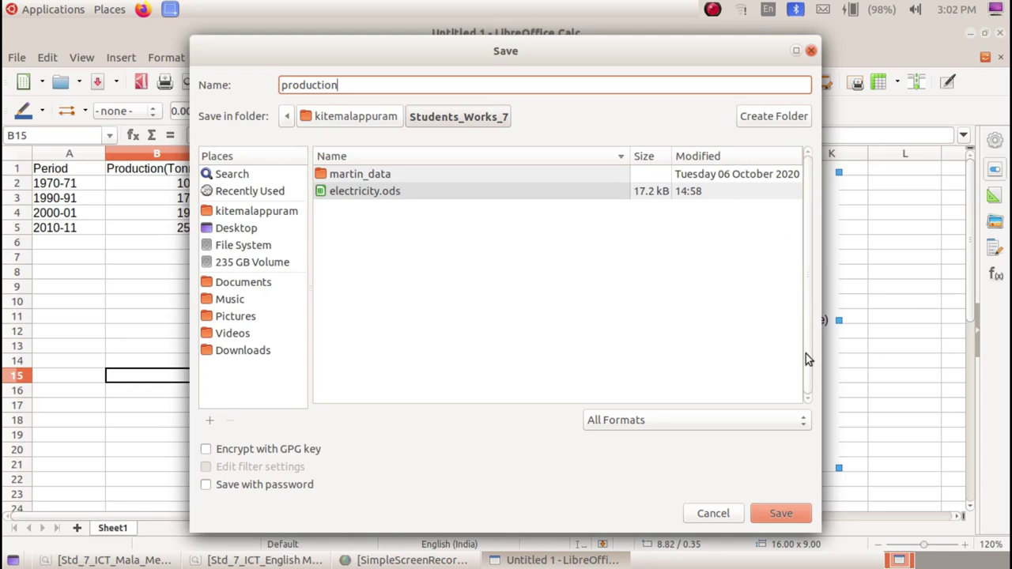
{"action": "left_click", "coordinate": [781, 515]}
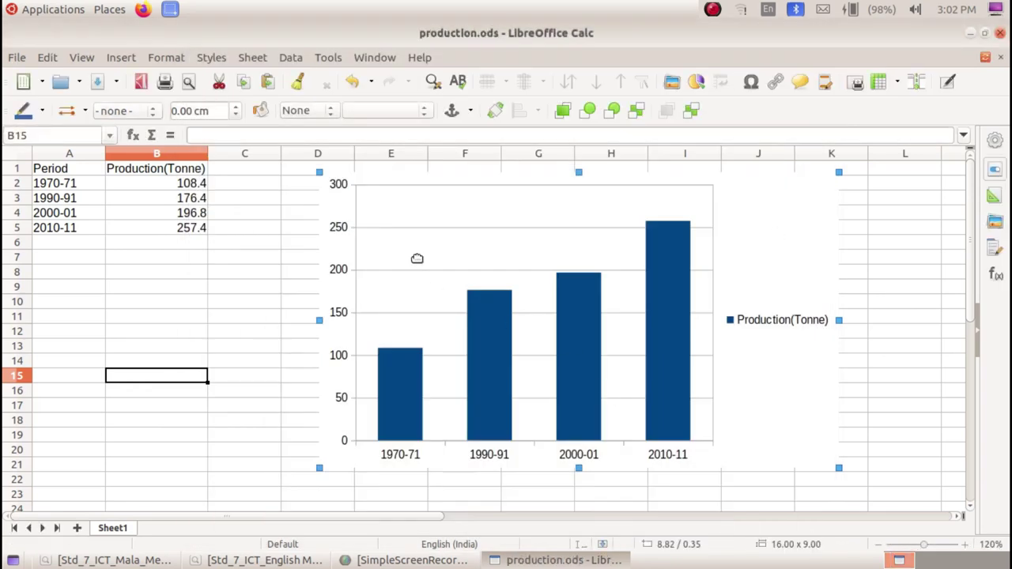